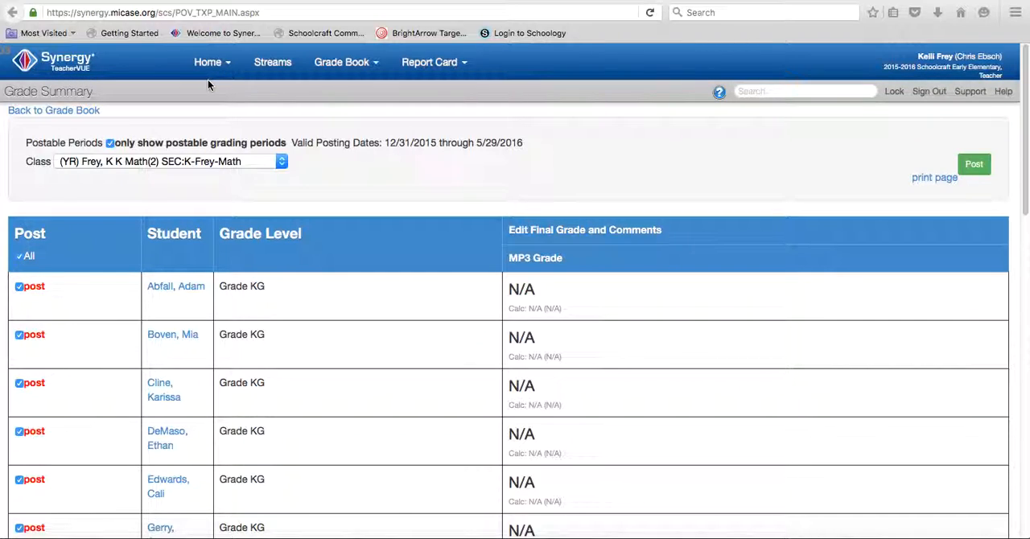
# Leave the TeacherVUE Grade Summary page and return to the main Synergy Education Platform.
pyautogui.click(465, 70)
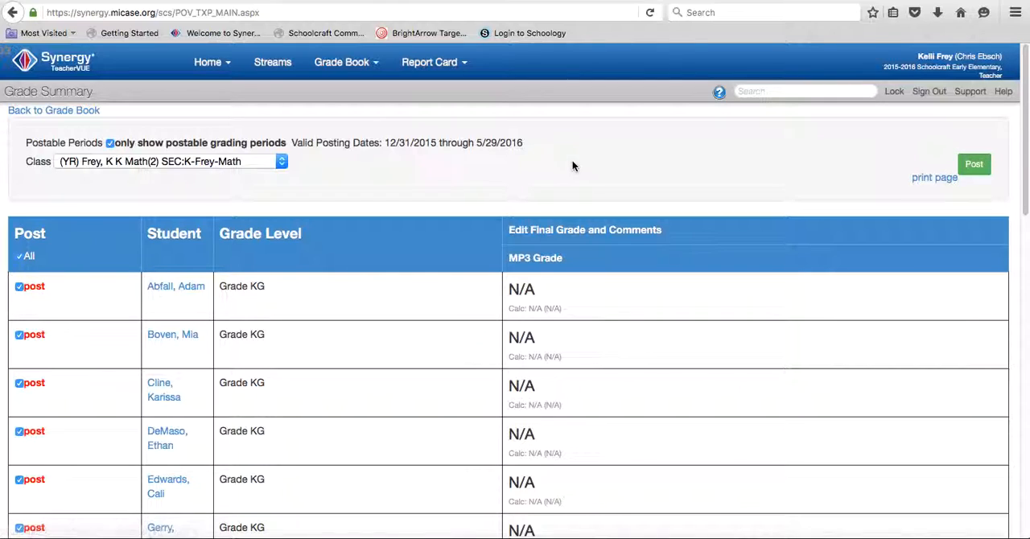
pyautogui.click(434, 64)
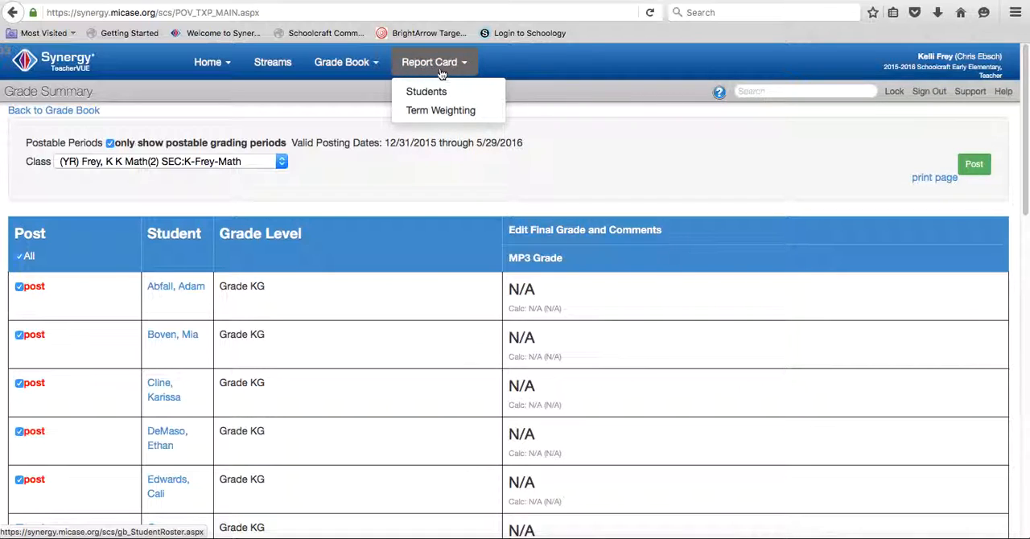
pyautogui.click(22, 62)
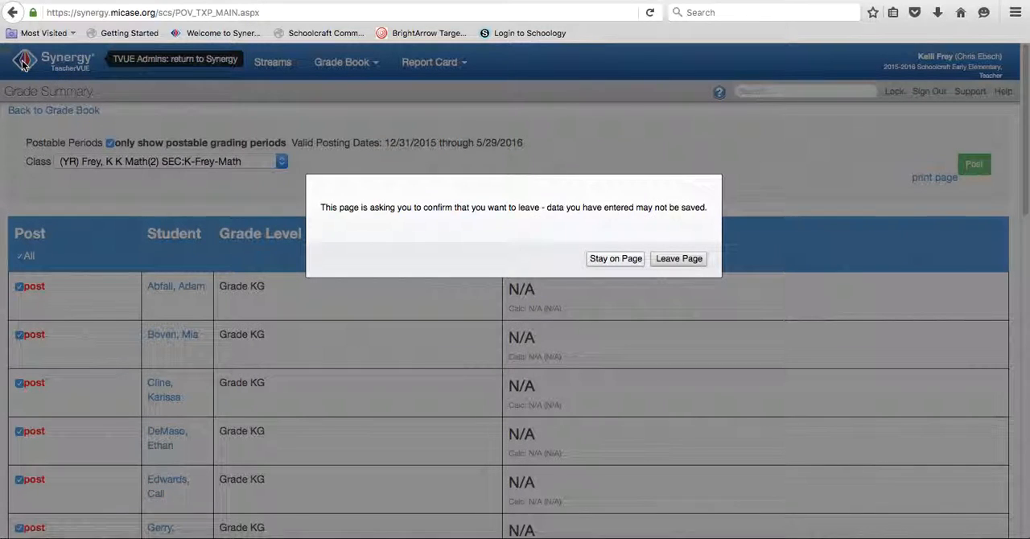
pyautogui.click(678, 258)
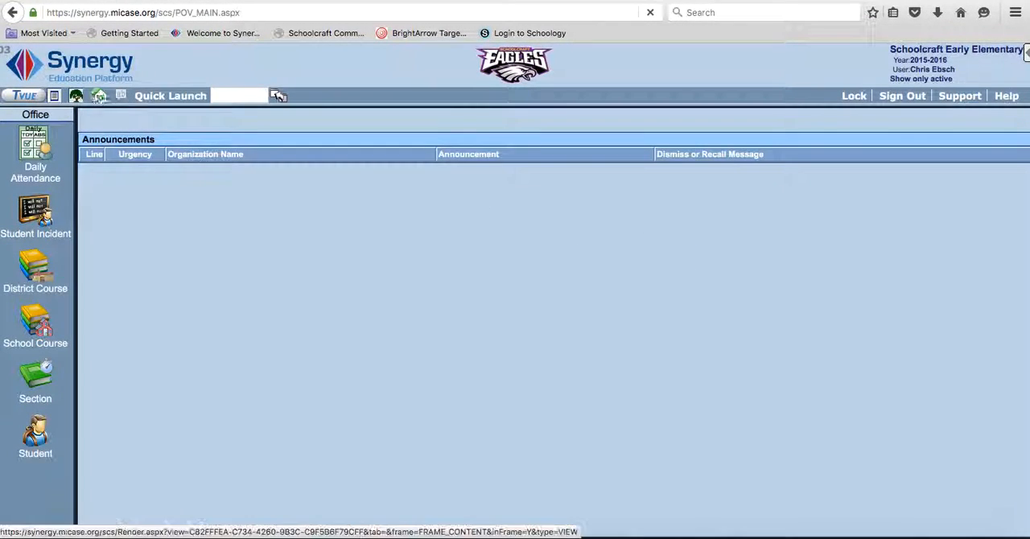
# Open the Update Grade screen from the Grading section of Synergy SIS.
pyautogui.click(77, 97)
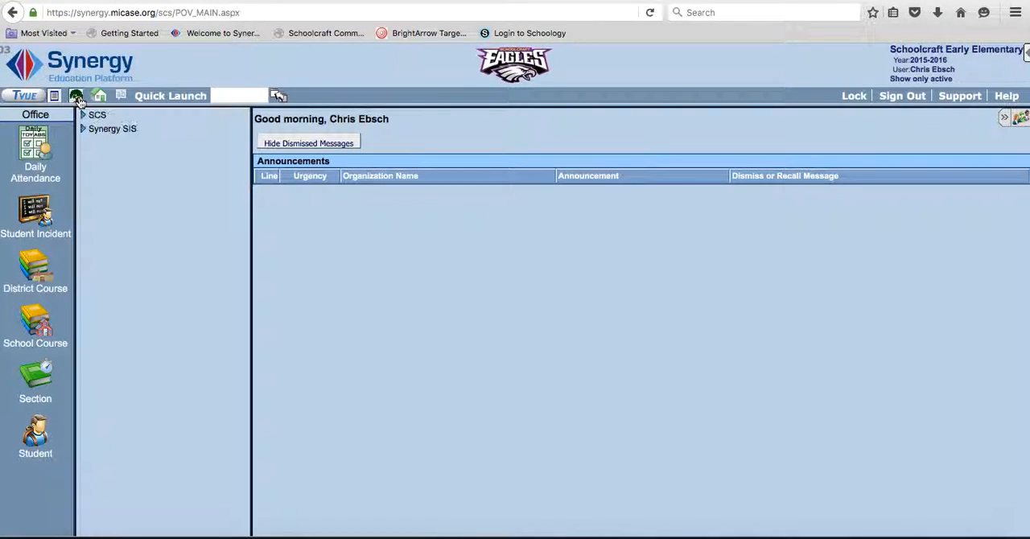
pyautogui.click(83, 130)
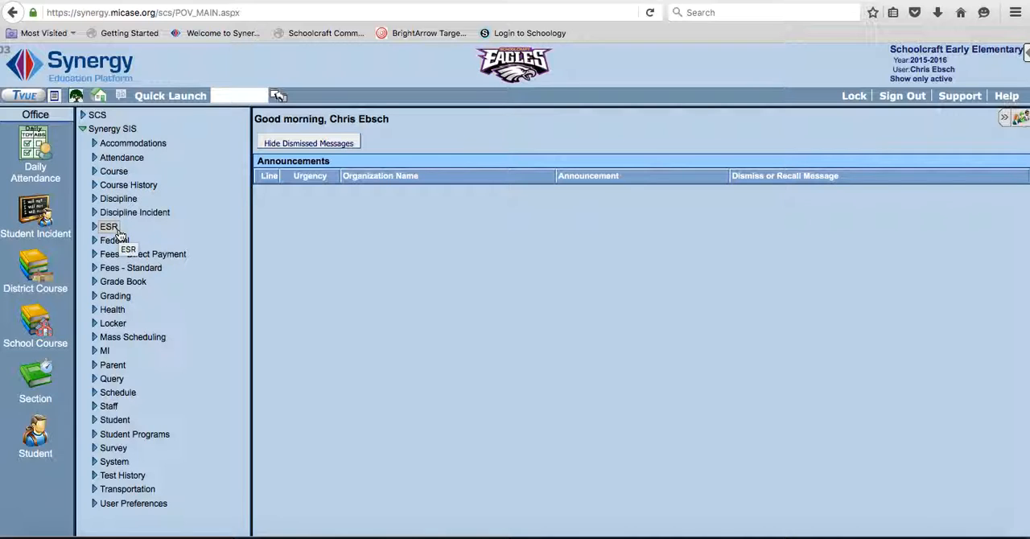
pyautogui.click(95, 296)
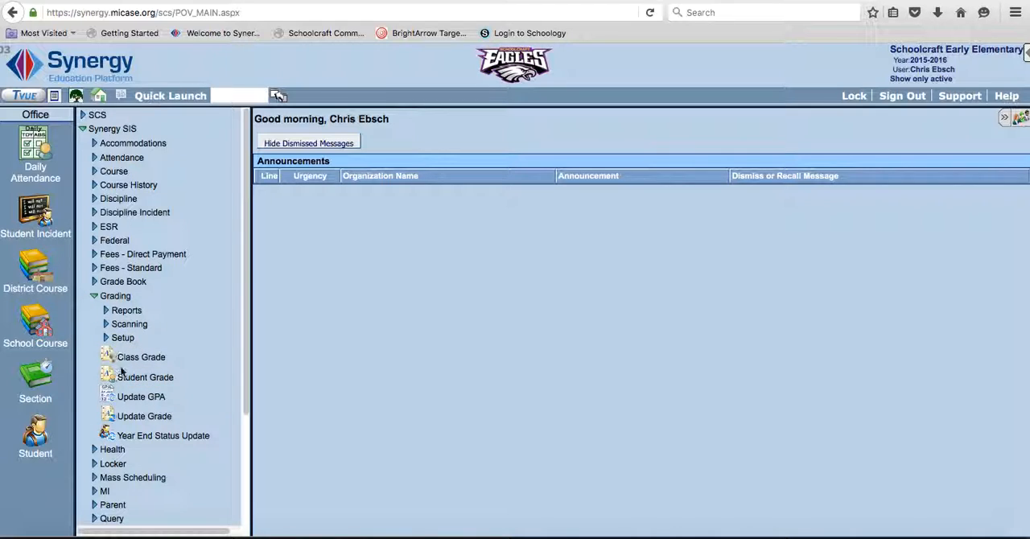
pyautogui.click(131, 418)
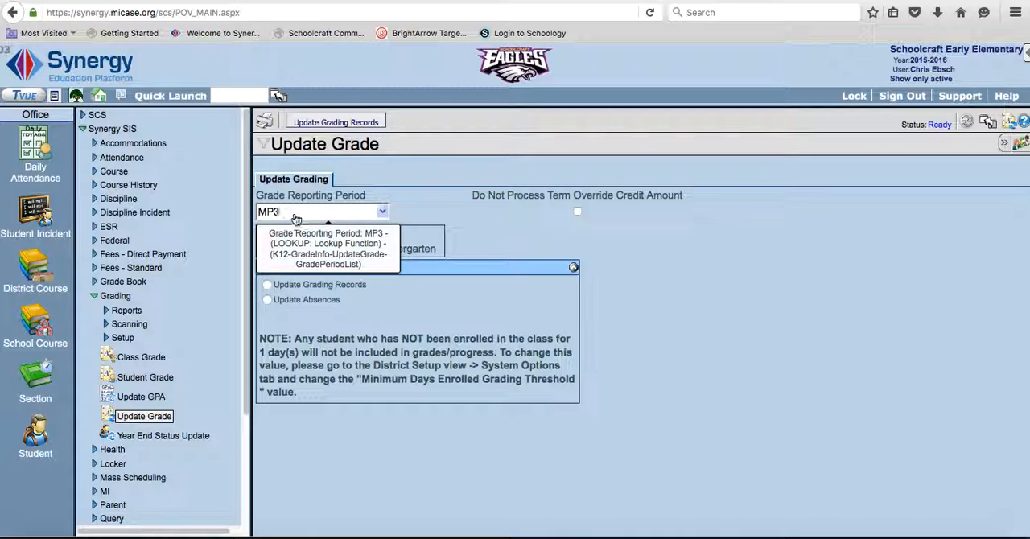
# Set the Update Grade operation type to Update Absences.
pyautogui.click(269, 300)
pyautogui.click(268, 287)
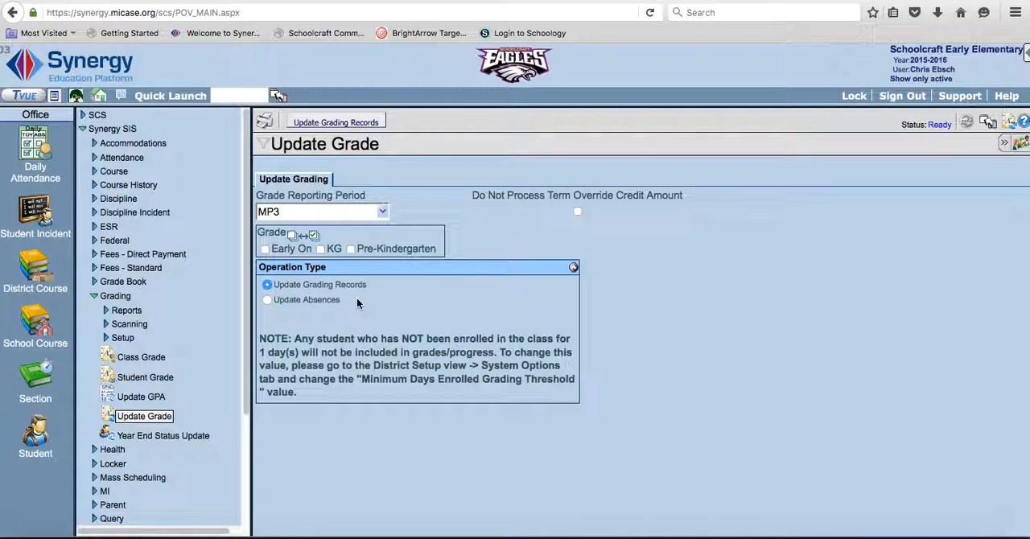
pyautogui.click(267, 300)
# Quick-launch the GRD201 Report Card interface and look over its options.
pyautogui.write('GRD201')
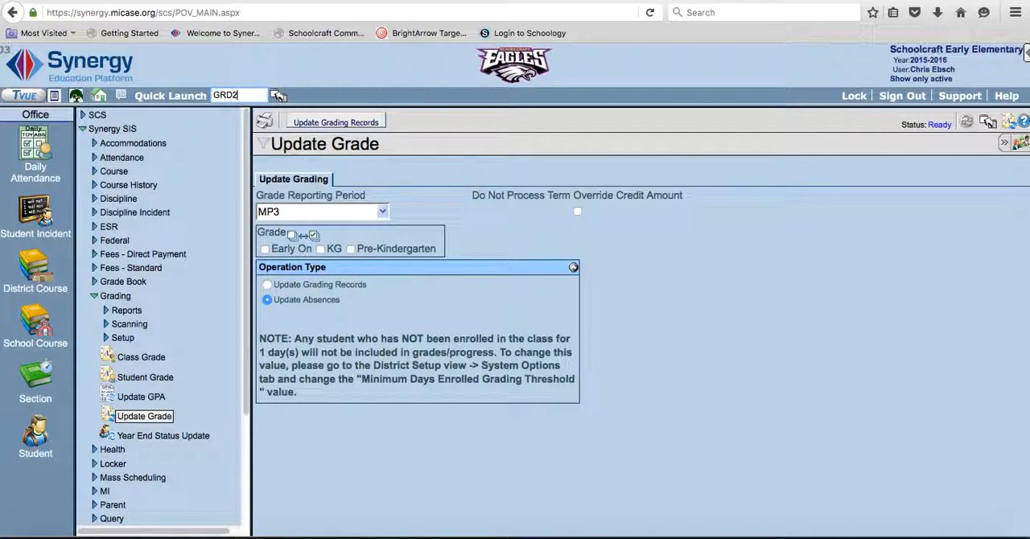
pyautogui.press('Return')
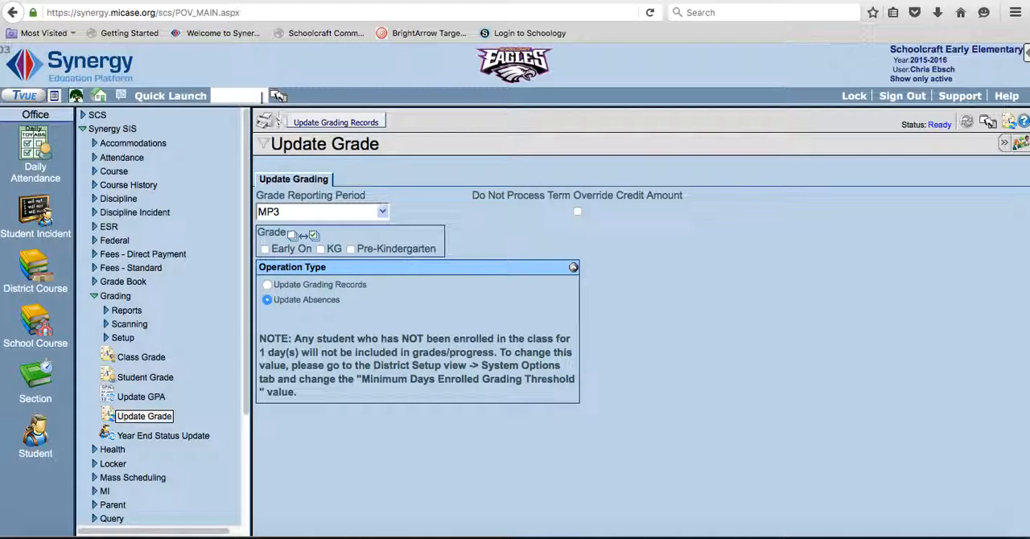
pyautogui.click(265, 120)
pyautogui.scroll(-10, 433, 251)
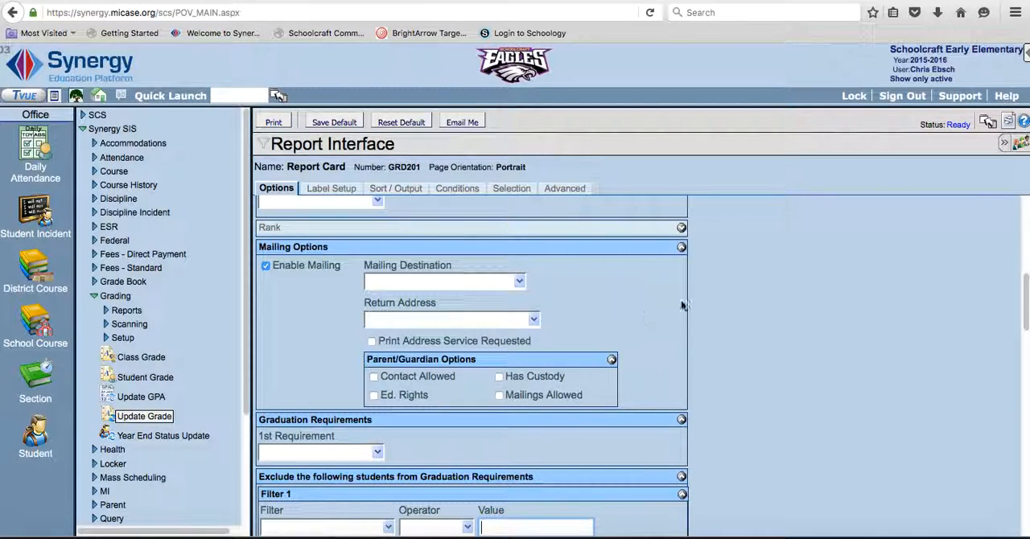
pyautogui.scroll(10, 747, 282)
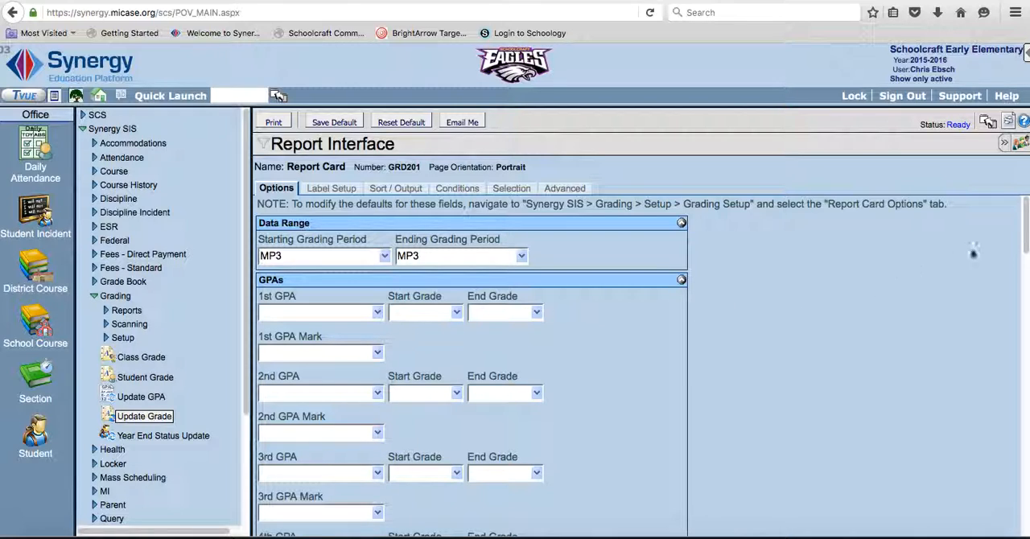
# In Report Content Options, enable Suppress GPA and Suppress Grad Req, and set Period Display Option to Show Classes with Marks.
pyautogui.moveTo(1026, 231); pyautogui.dragTo(1026, 308)
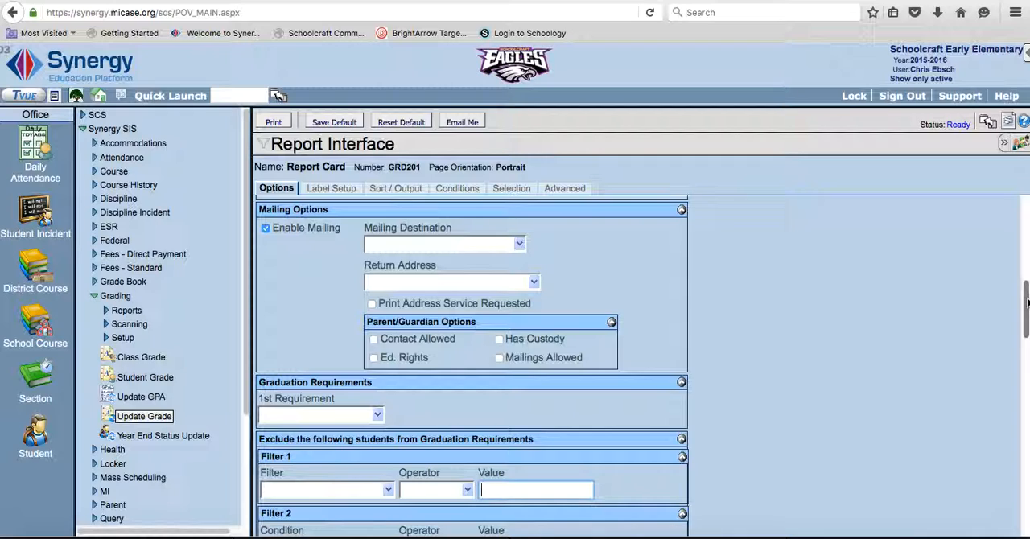
pyautogui.moveTo(1027, 303); pyautogui.dragTo(1026, 301)
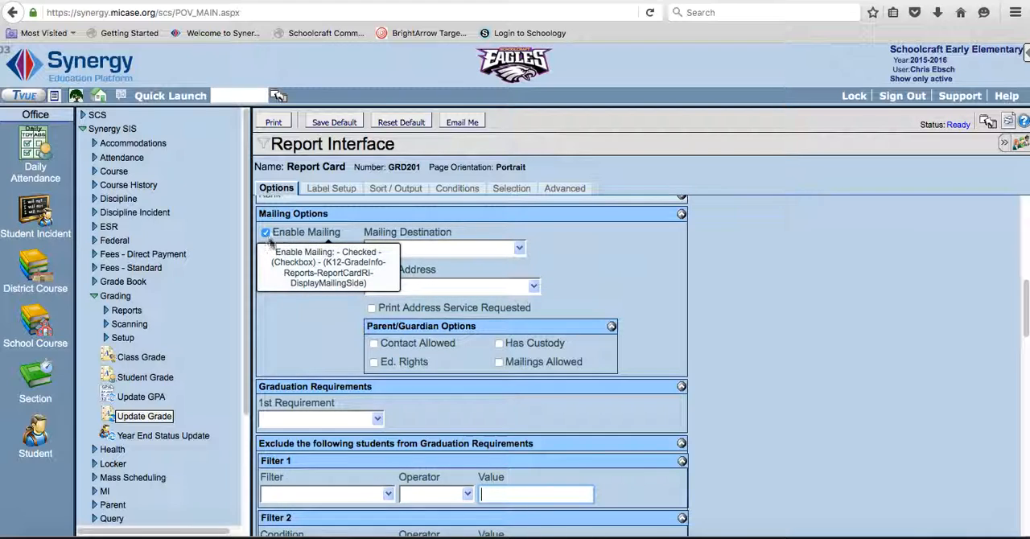
pyautogui.moveTo(1024, 299); pyautogui.dragTo(1025, 368)
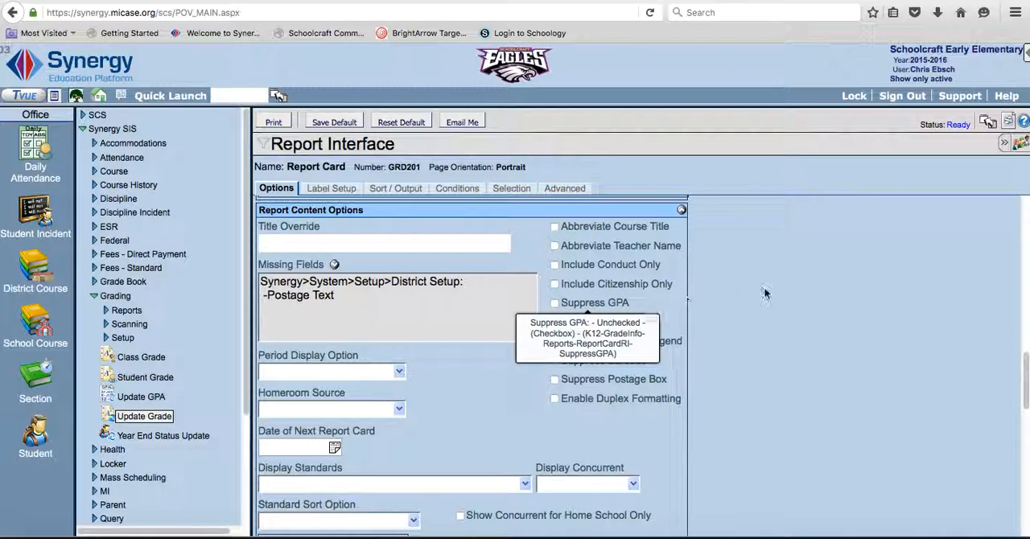
pyautogui.click(554, 304)
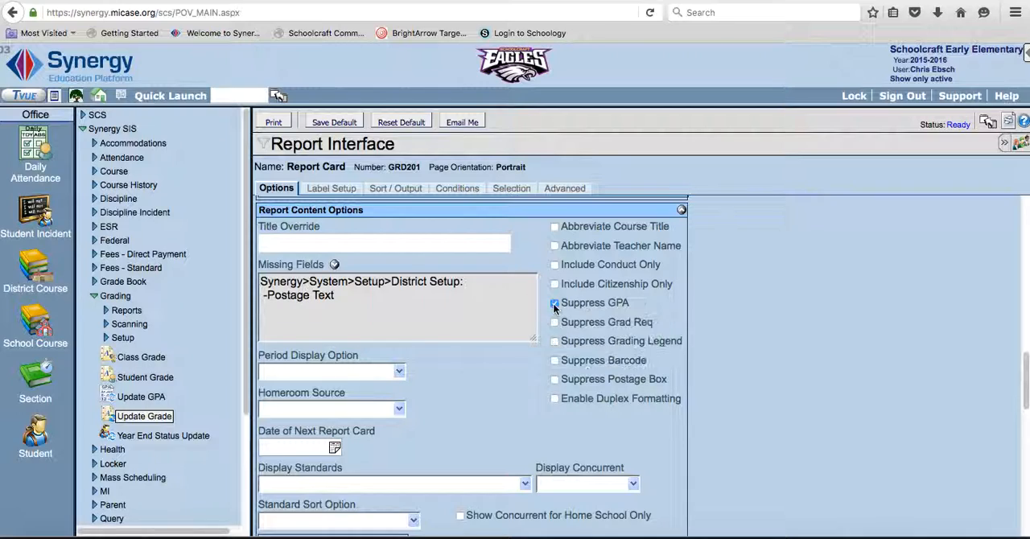
pyautogui.click(555, 322)
pyautogui.click(400, 372)
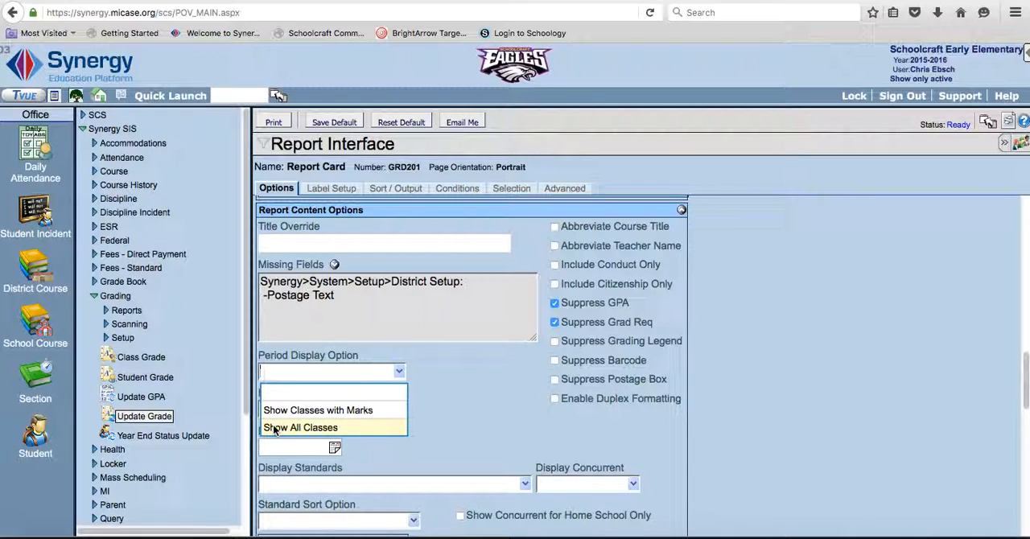
pyautogui.click(326, 414)
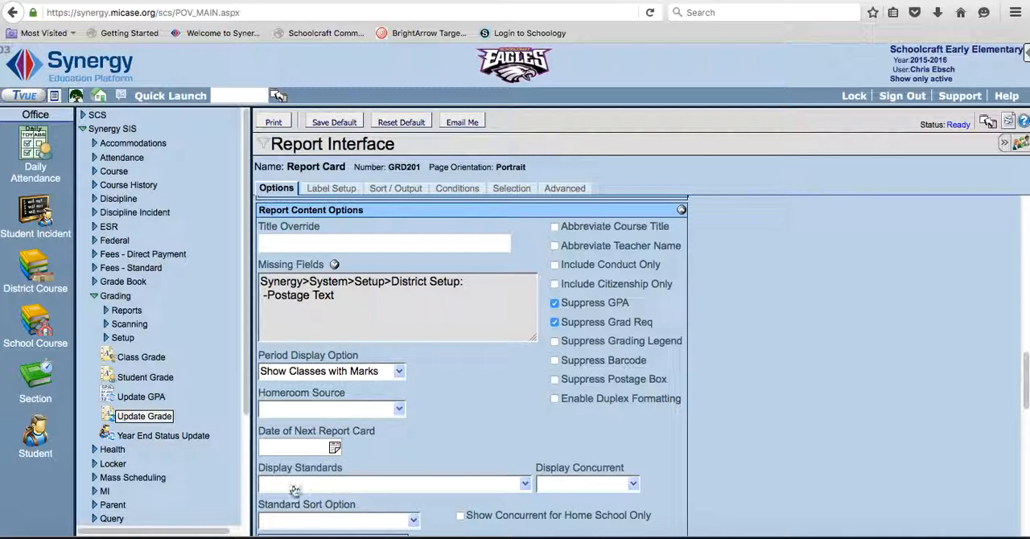
# Set Display Standards to Show Standards from Teacher Grade Book (Code, Desc) and the Standard Sort Option to Sort by Code.
pyautogui.click(524, 485)
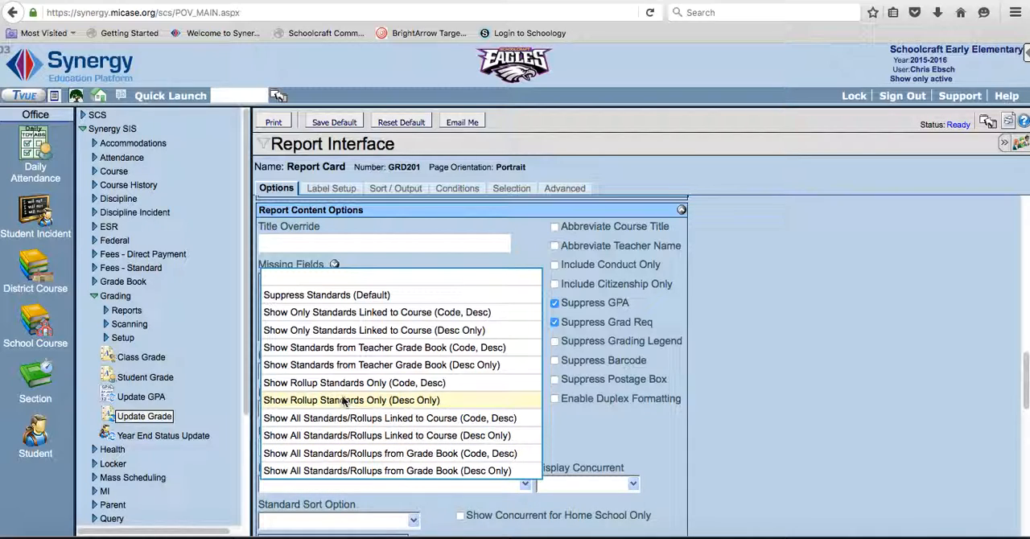
pyautogui.click(366, 348)
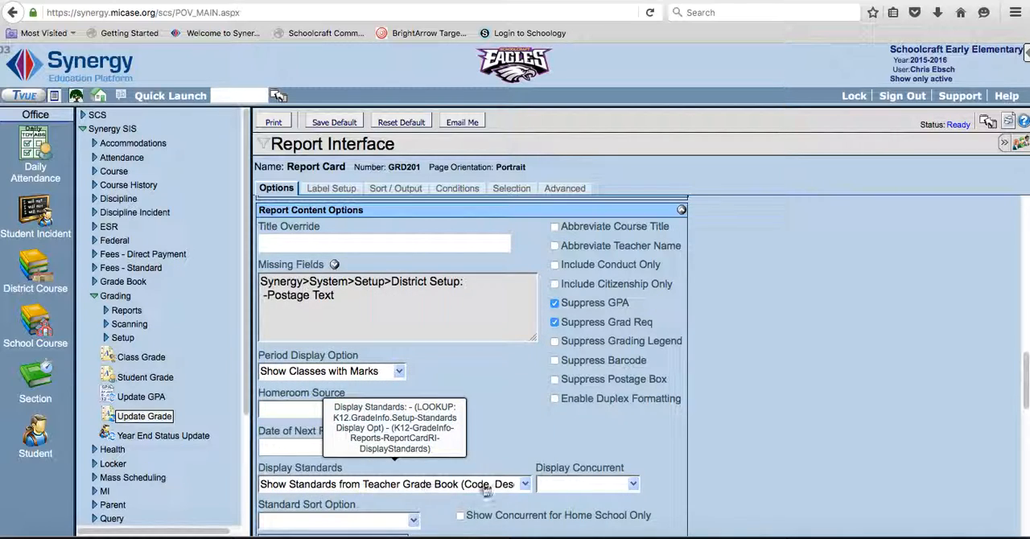
pyautogui.click(525, 486)
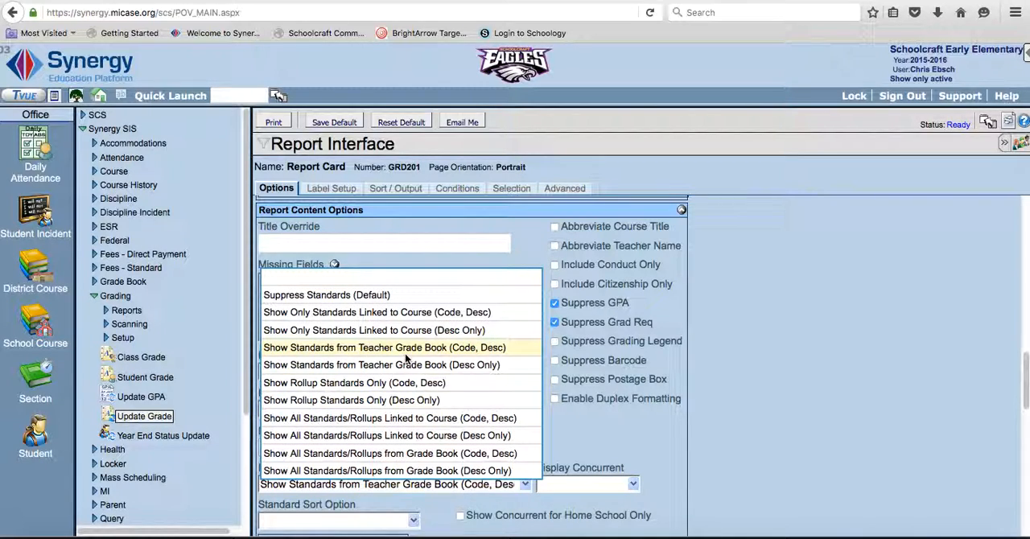
pyautogui.click(366, 349)
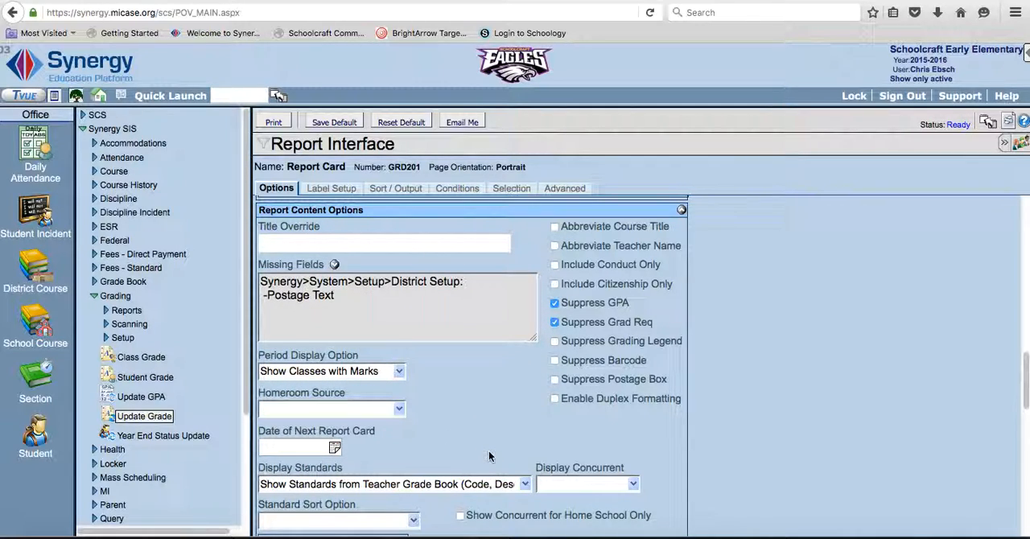
pyautogui.click(413, 521)
pyautogui.click(301, 499)
# In Attendance Options, set Attendance Def 1 to 1 and Attendance Def 2 to 2.
pyautogui.moveTo(1026, 368); pyautogui.dragTo(1026, 420)
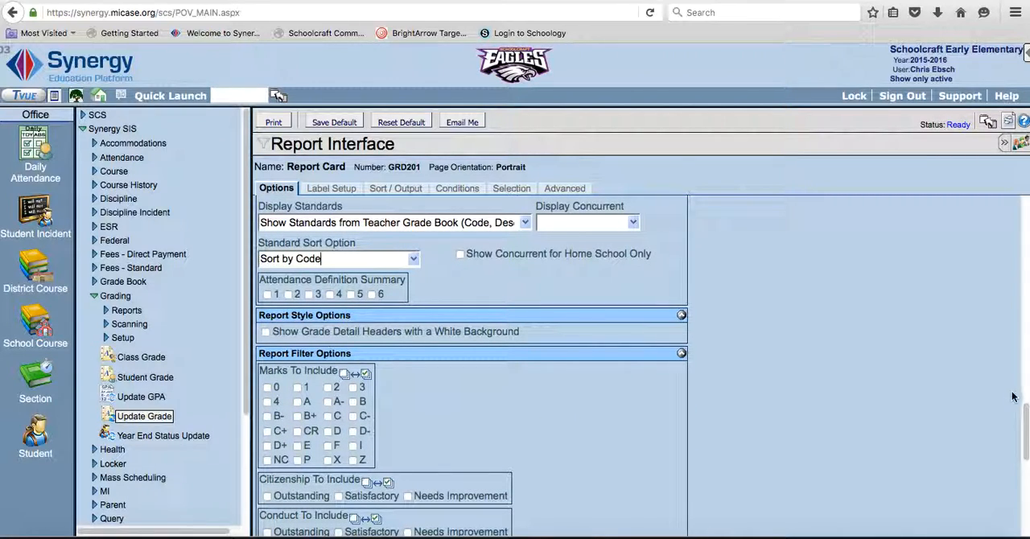
pyautogui.moveTo(1027, 411); pyautogui.dragTo(1025, 493)
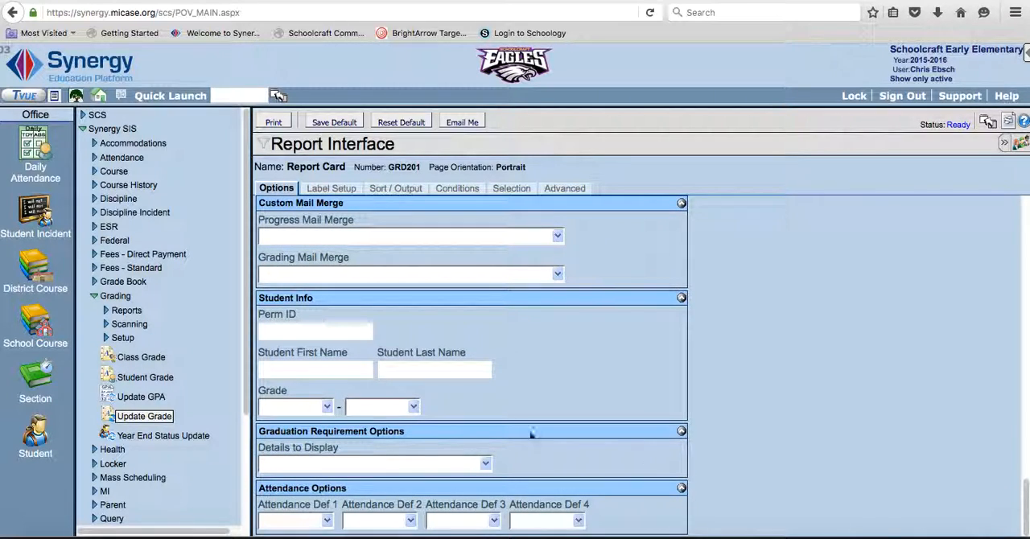
pyautogui.click(327, 522)
pyautogui.click(278, 403)
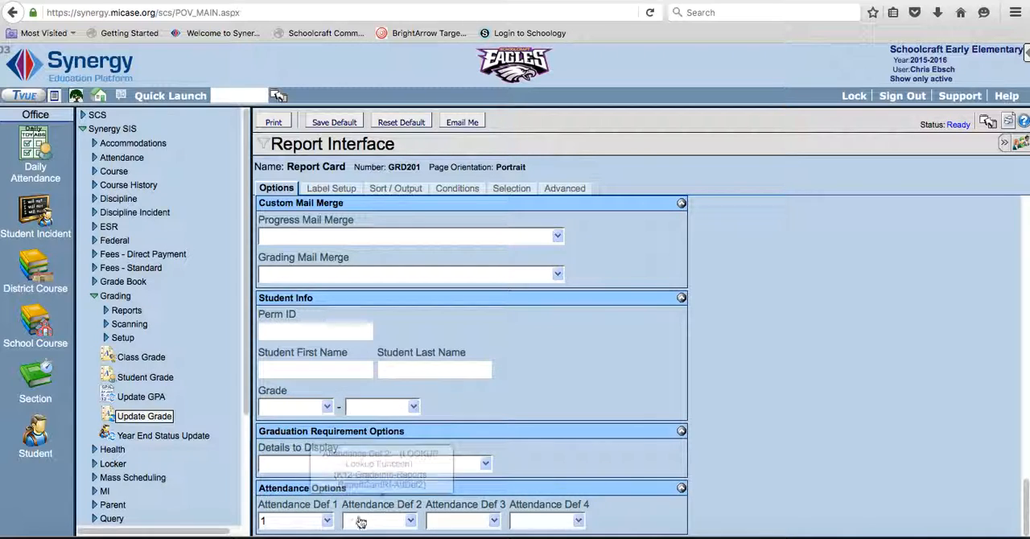
pyautogui.click(410, 521)
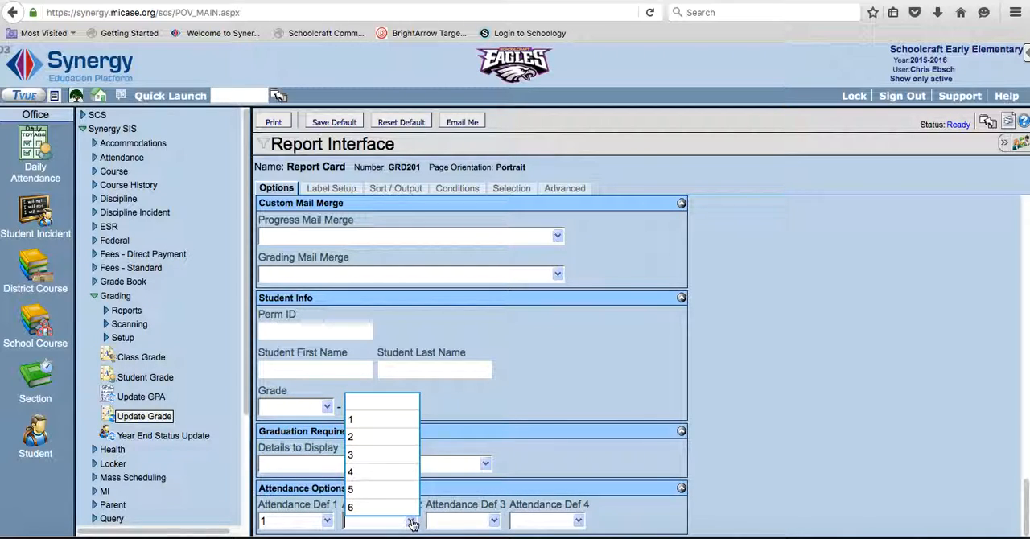
pyautogui.click(379, 420)
pyautogui.click(410, 521)
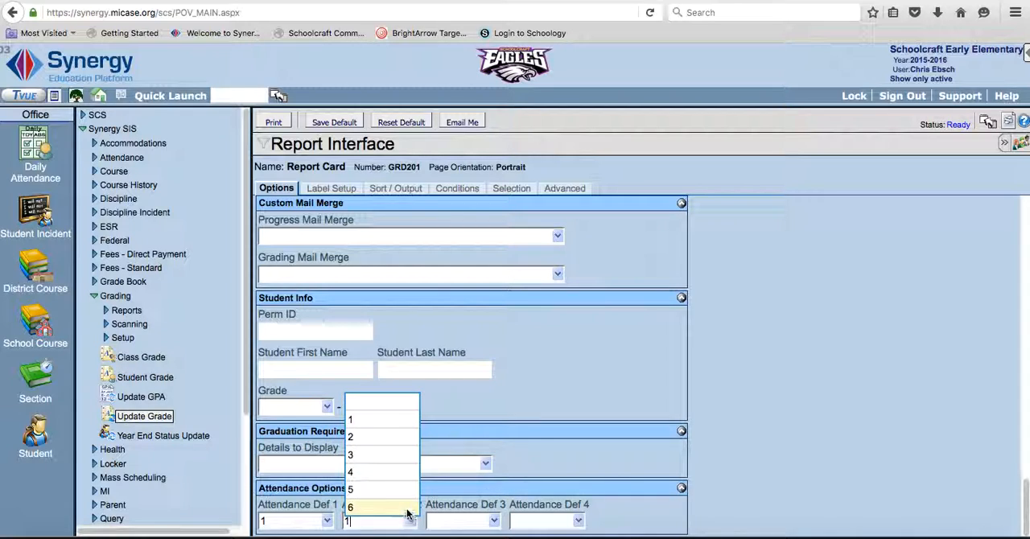
pyautogui.click(385, 438)
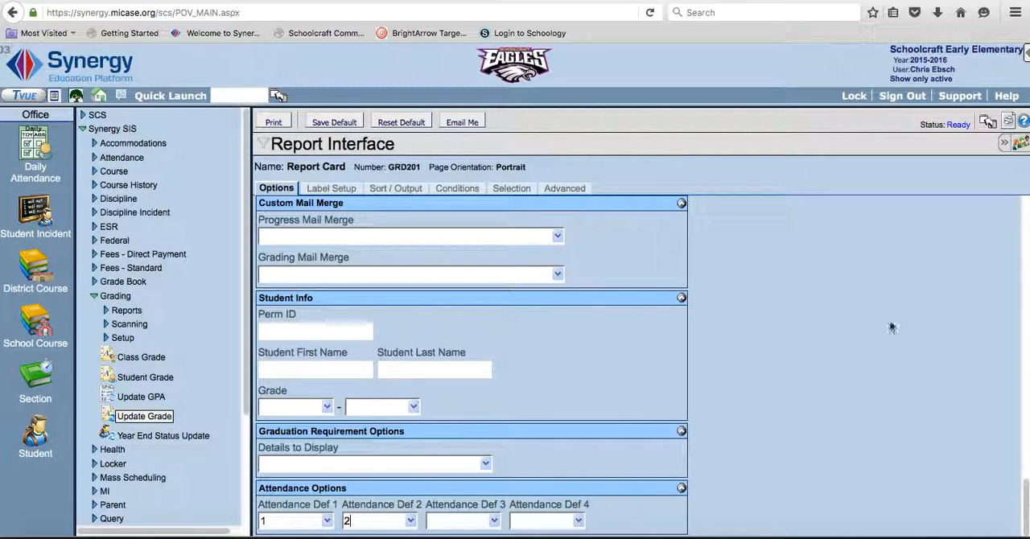
# Clear and re-enable the Suppress GPA and Suppress Grad Req options.
pyautogui.moveTo(1018, 491); pyautogui.dragTo(1022, 373)
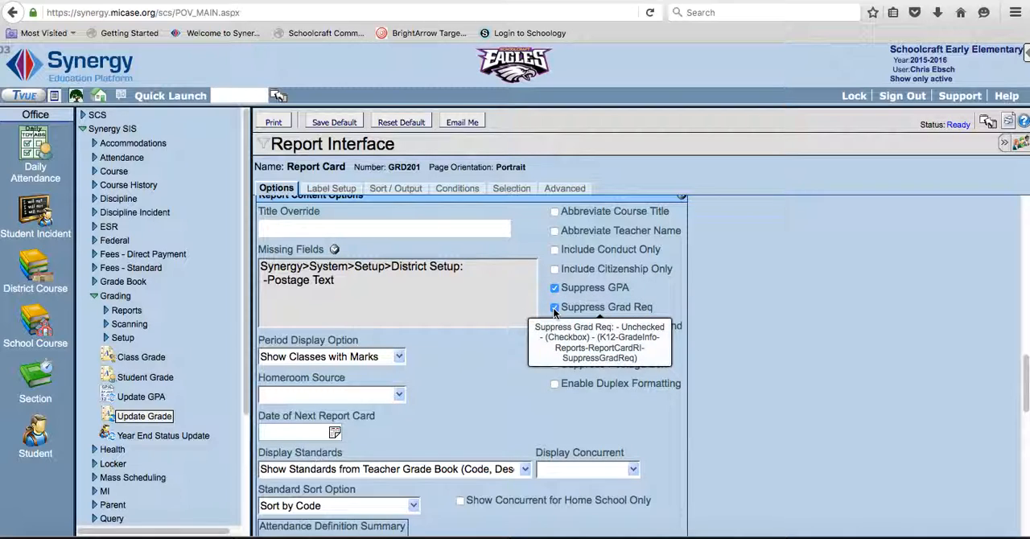
pyautogui.click(555, 288)
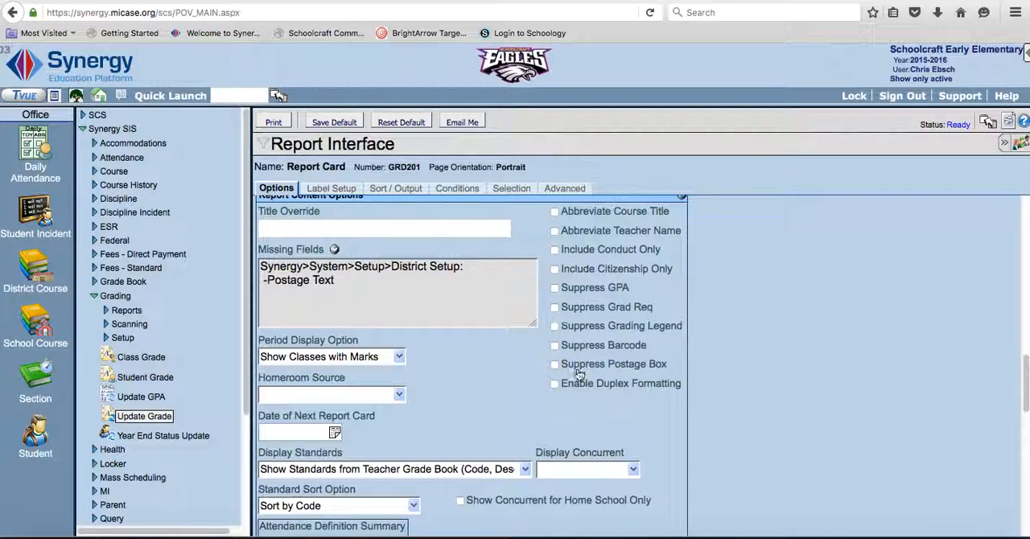
pyautogui.click(555, 288)
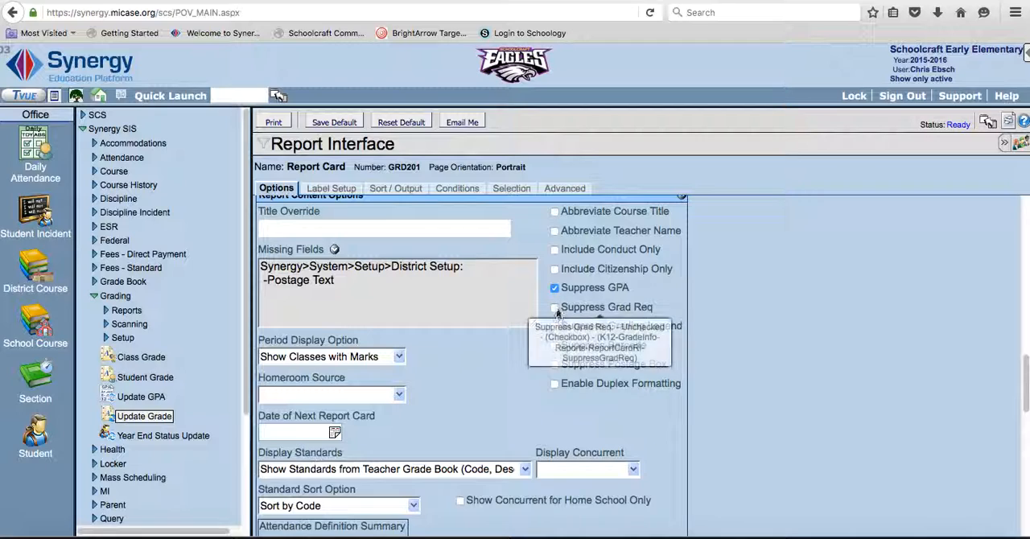
pyautogui.click(555, 307)
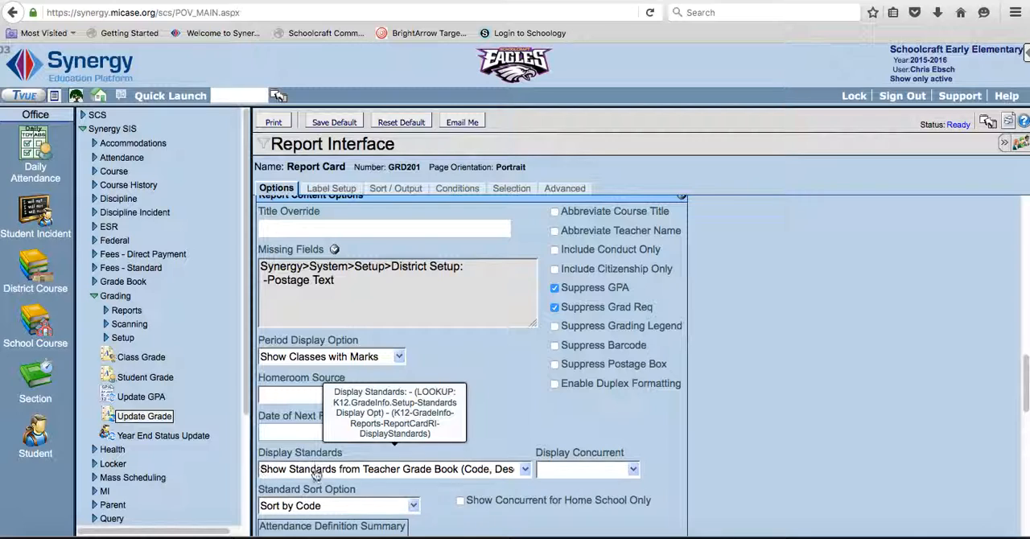
# Change Display Standards to Show Rollup Standards Only (Code, Desc) and reopen its list of choices.
pyautogui.click(524, 470)
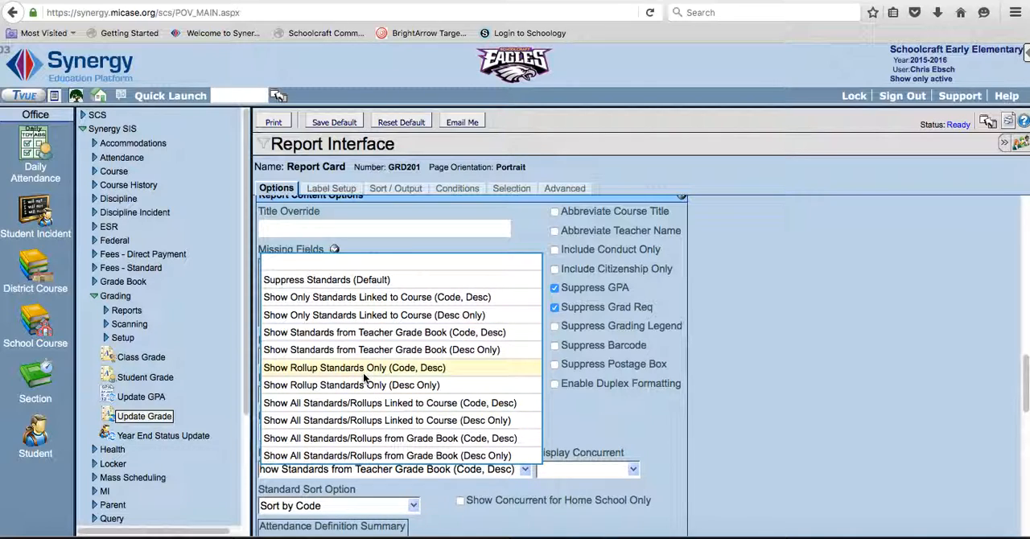
pyautogui.click(280, 369)
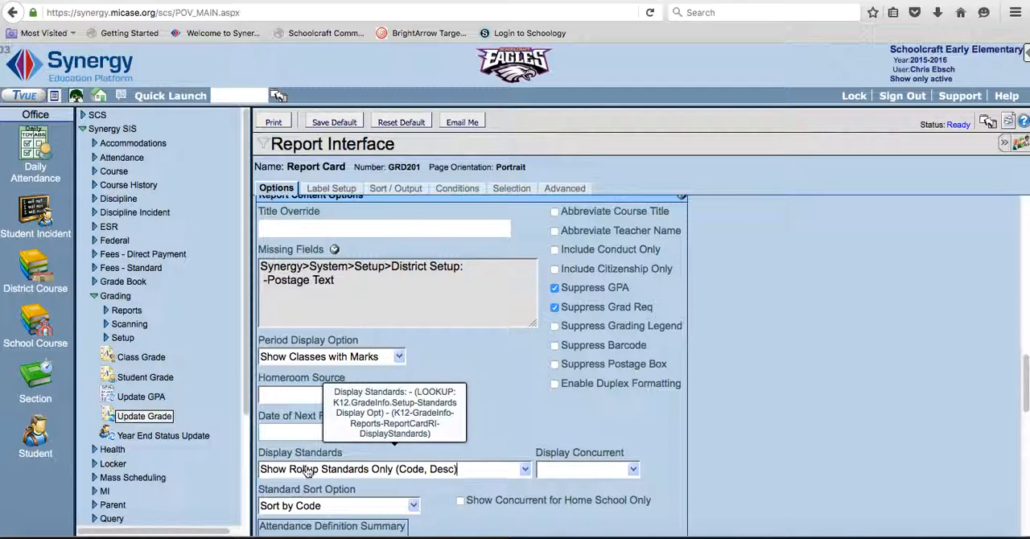
pyautogui.click(526, 470)
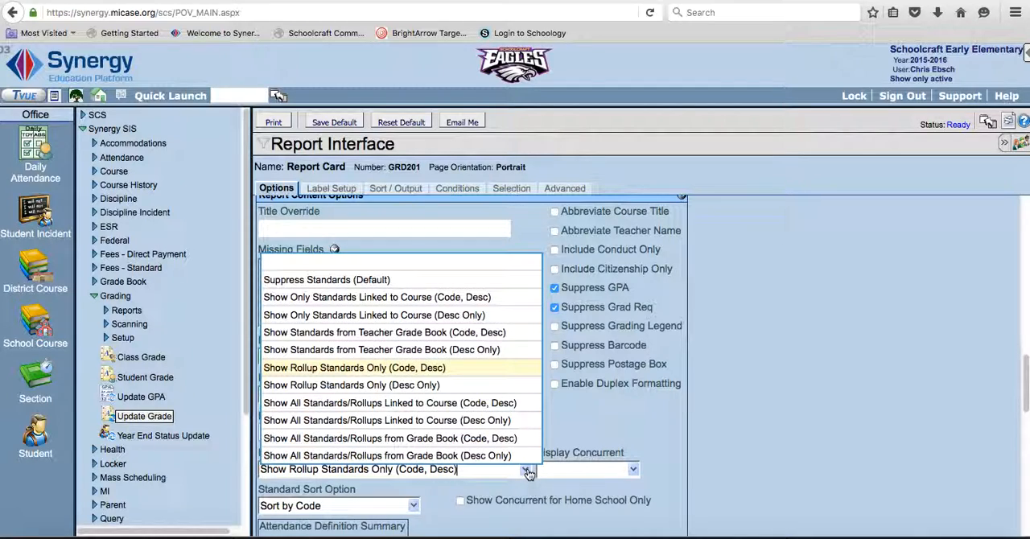